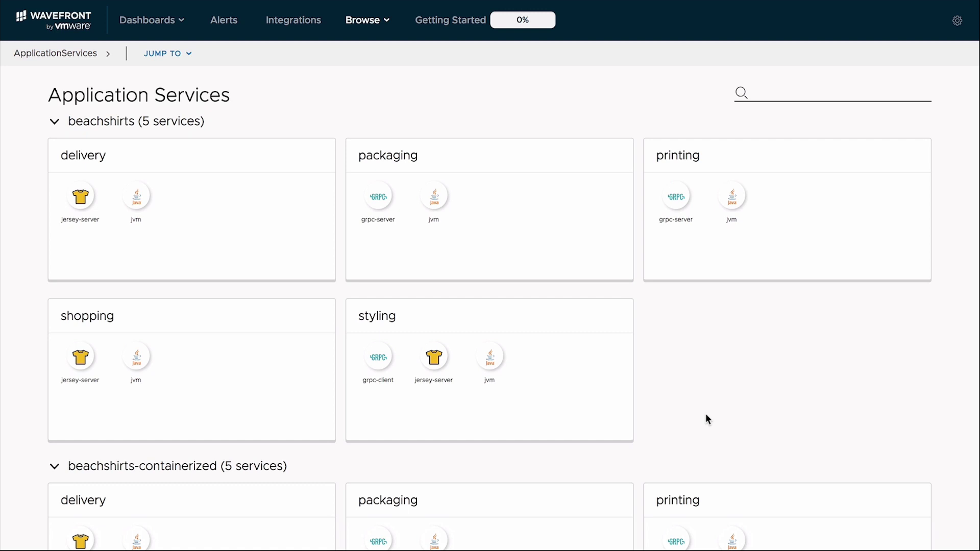
Scroll through the beachshirts Application Services cards and back to the top.
{"action": "scroll", "coordinate": [706, 416], "scroll_direction": "down", "scroll_amount": 8}
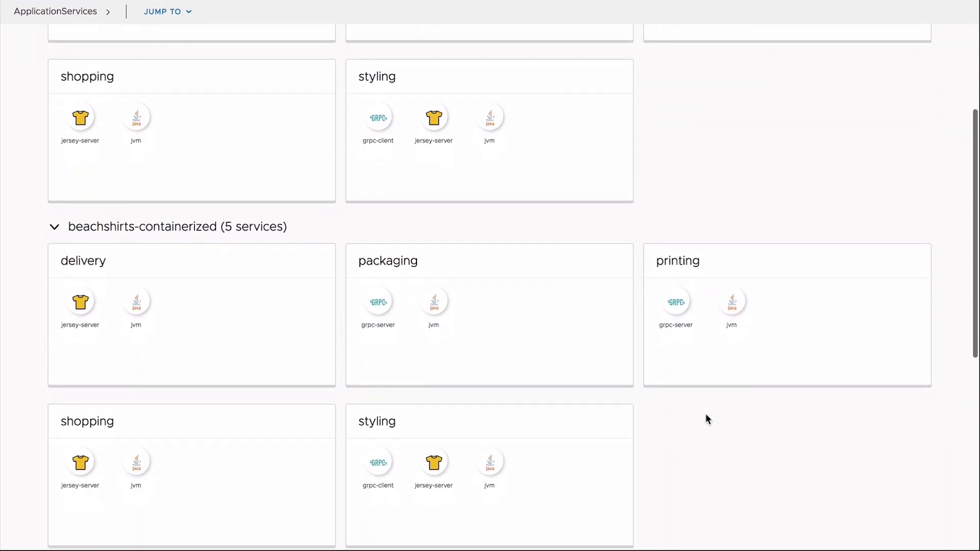
{"action": "scroll", "coordinate": [706, 416], "scroll_direction": "down", "scroll_amount": 4}
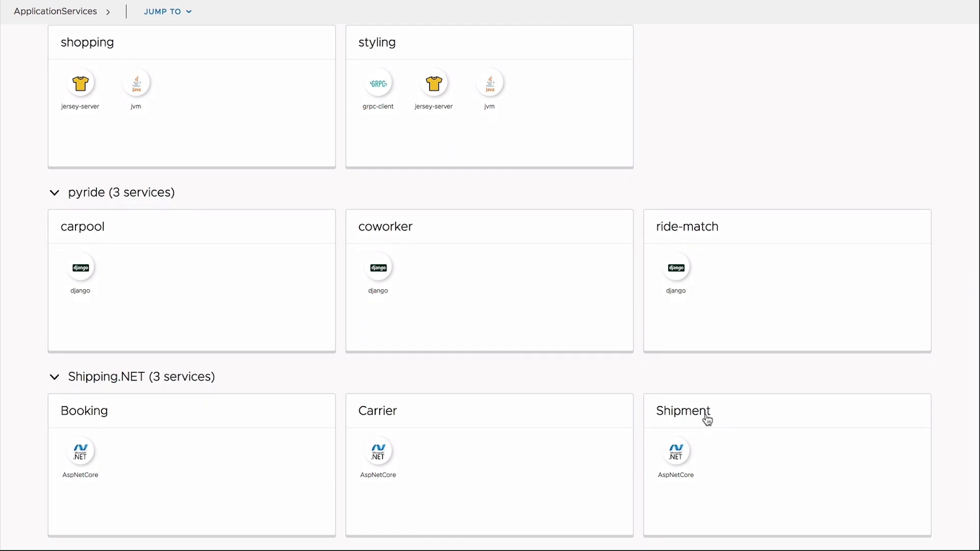
{"action": "scroll", "coordinate": [707, 419], "scroll_direction": "up", "scroll_amount": 12}
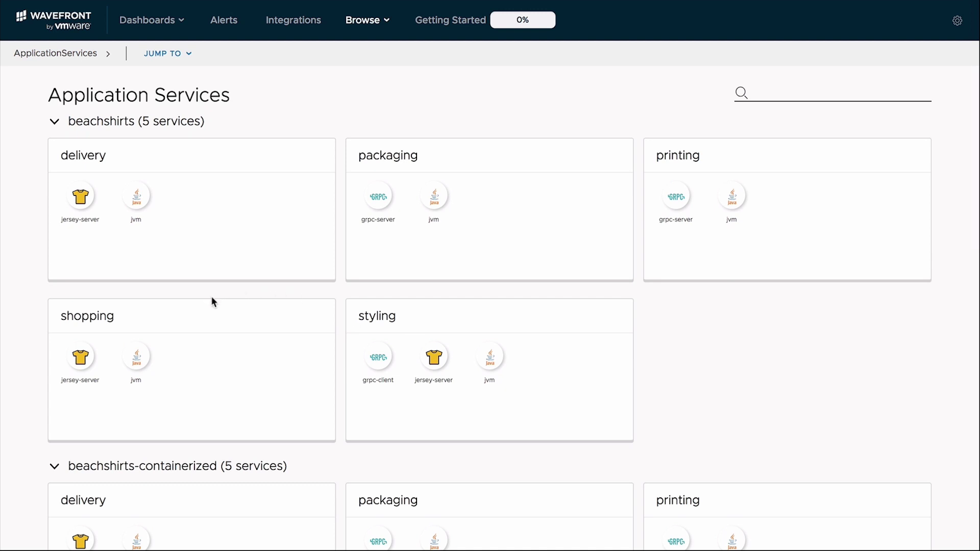
{"action": "left_click", "coordinate": [132, 321]}
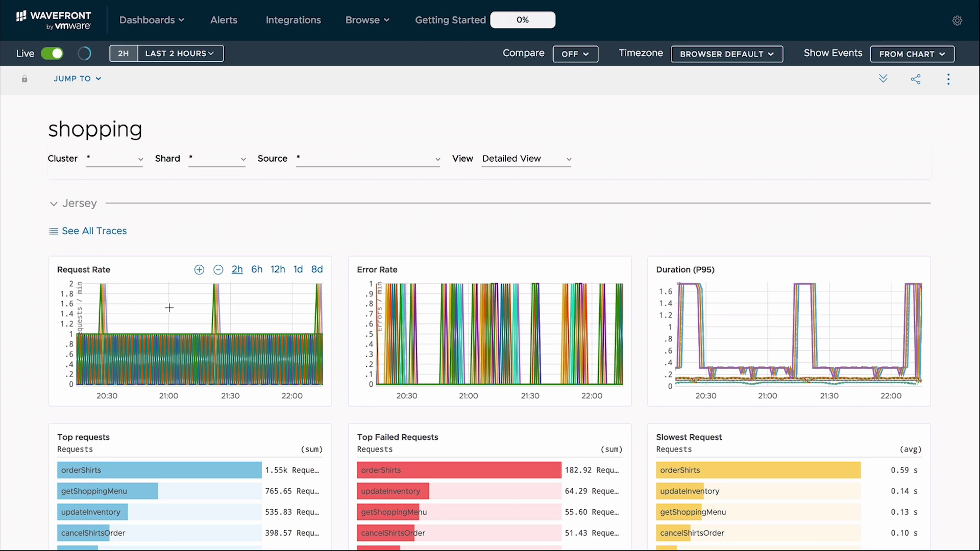
{"action": "scroll", "coordinate": [621, 208], "scroll_direction": "down", "scroll_amount": 1}
{"action": "scroll", "coordinate": [620, 208], "scroll_direction": "down", "scroll_amount": 1}
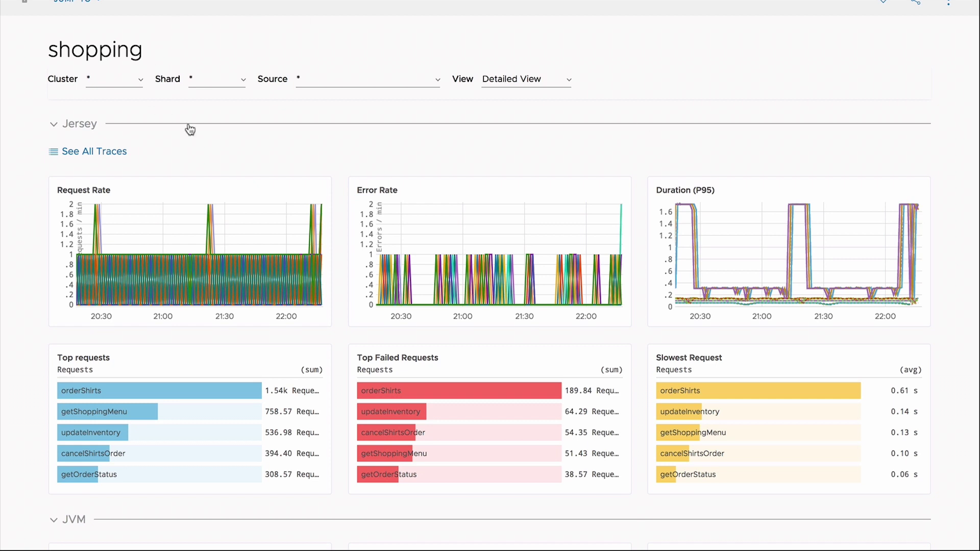
{"action": "left_click", "coordinate": [126, 82]}
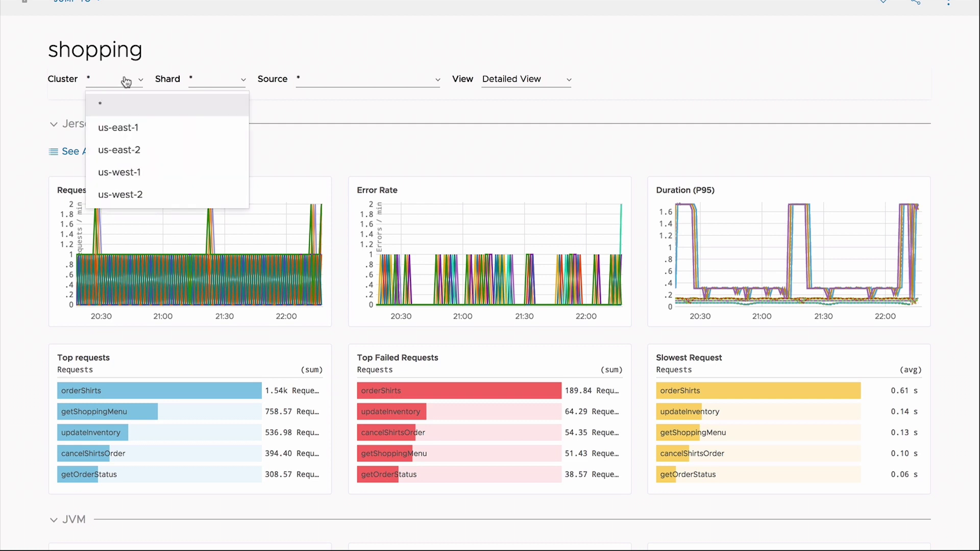
{"action": "left_click", "coordinate": [219, 80]}
{"action": "left_click", "coordinate": [345, 81]}
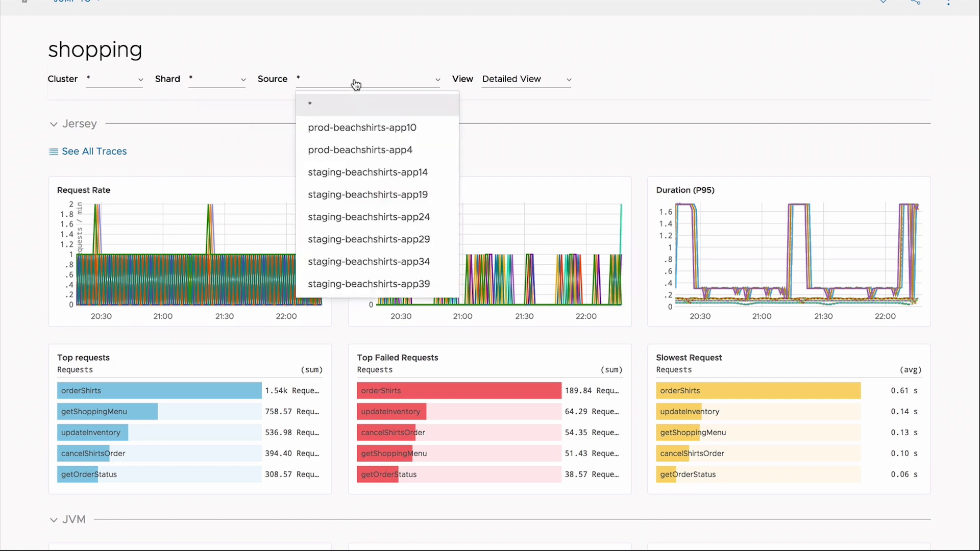
{"action": "left_click", "coordinate": [659, 91]}
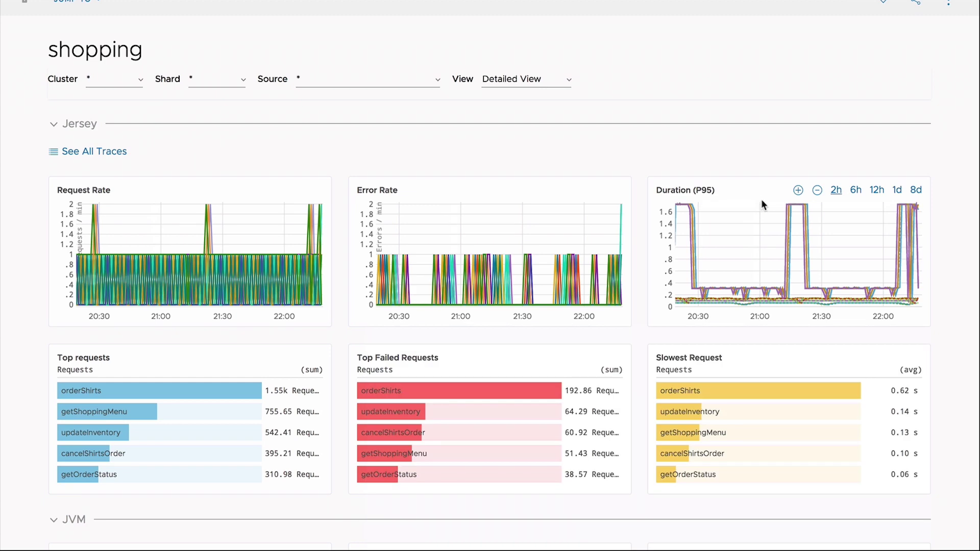
Zoom the Duration (P95) chart into 21:10–21:25 and sync that range across all charts.
{"action": "mouse_move", "coordinate": [779, 221]}
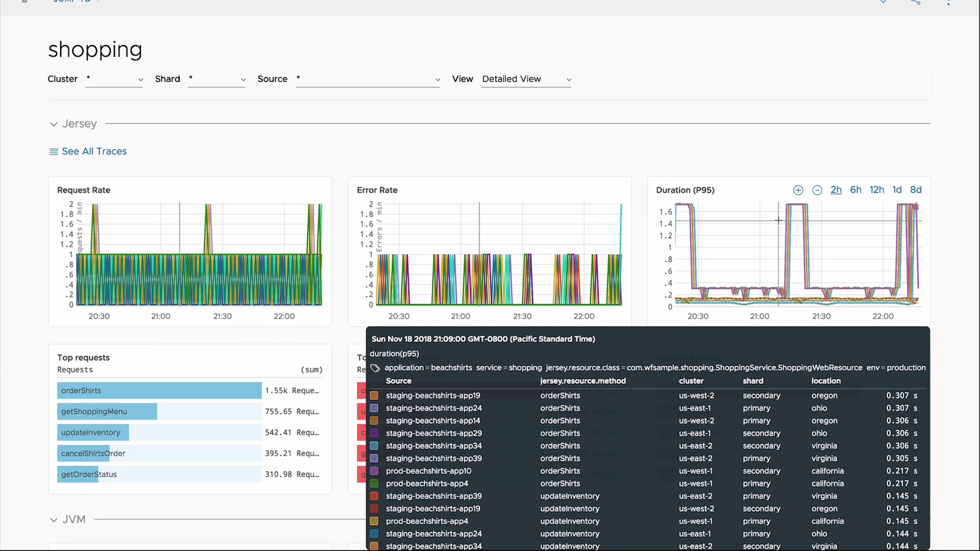
{"action": "left_click_drag", "start_coordinate": [778, 220], "coordinate": [816, 225]}
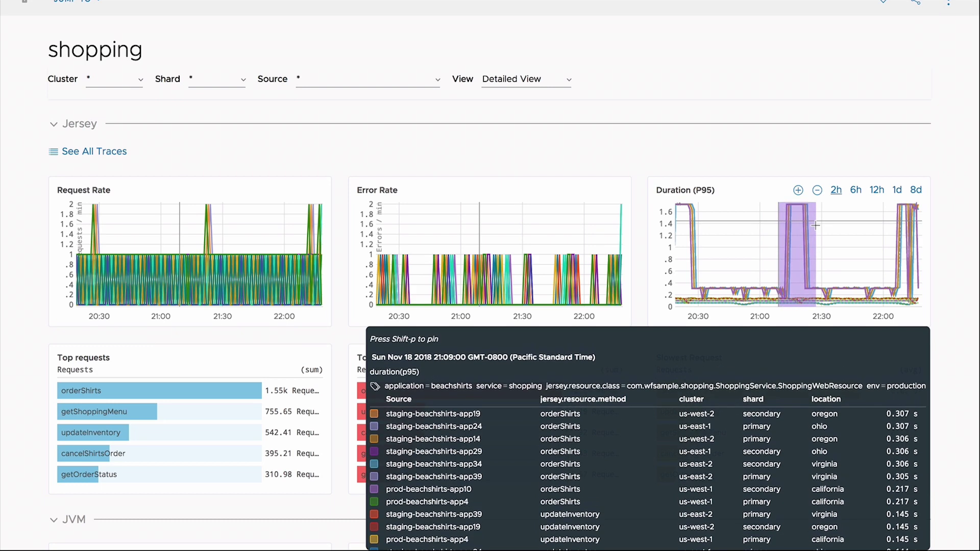
{"action": "left_click_drag", "start_coordinate": [816, 225], "coordinate": [814, 224]}
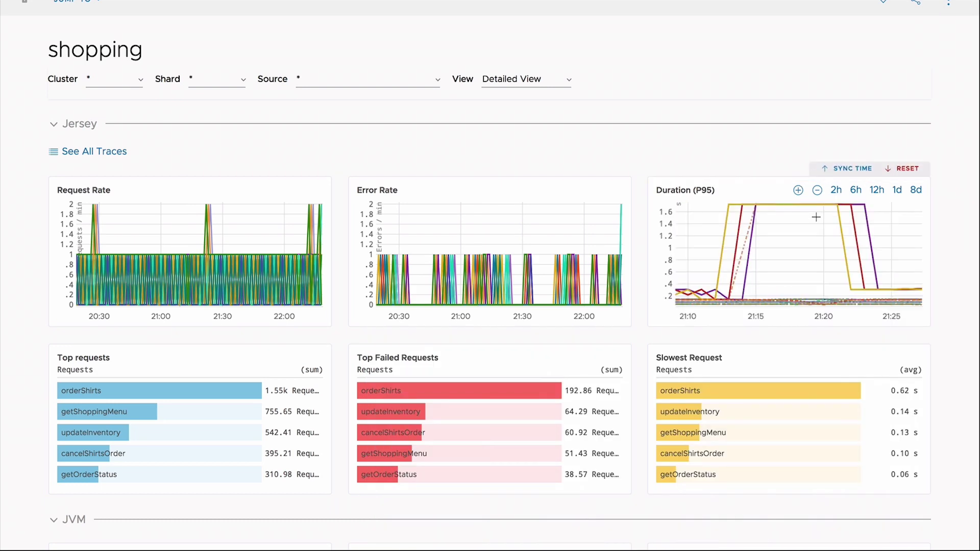
{"action": "left_click", "coordinate": [848, 167]}
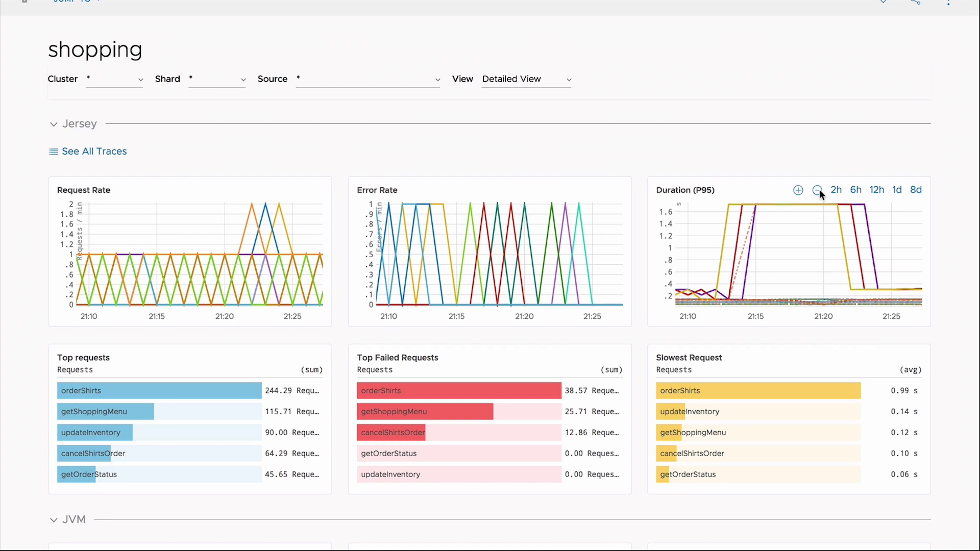
{"action": "mouse_move", "coordinate": [803, 204]}
{"action": "scroll", "coordinate": [835, 137], "scroll_direction": "down", "scroll_amount": 5}
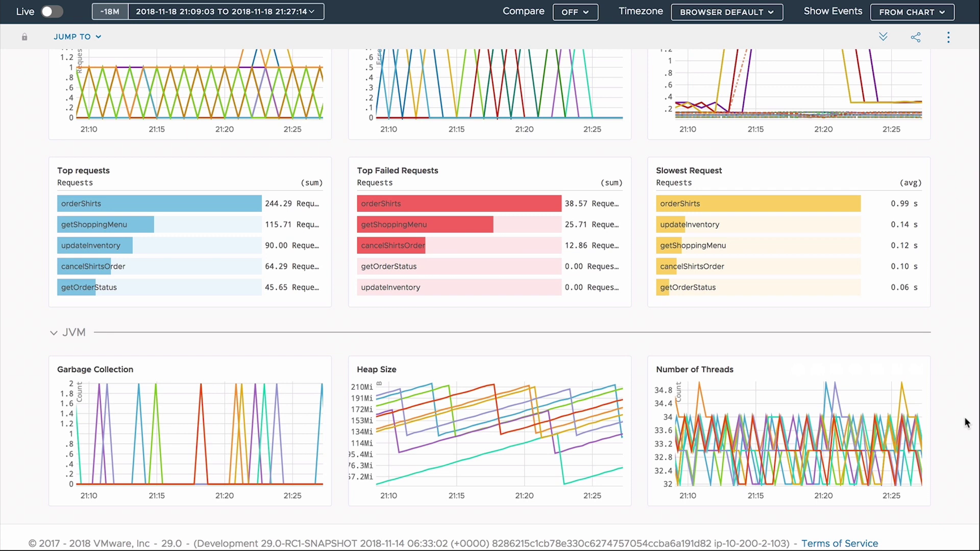
{"action": "mouse_move", "coordinate": [741, 208]}
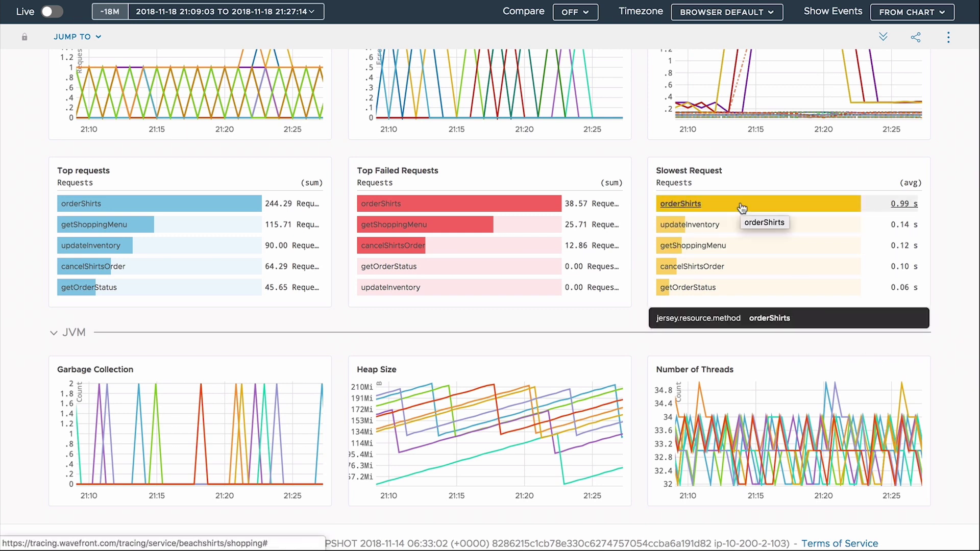
Browse traces for the slow orderShirts requests, keeping orderShirts as the operation, and select Min Duration.
{"action": "left_click", "coordinate": [742, 206]}
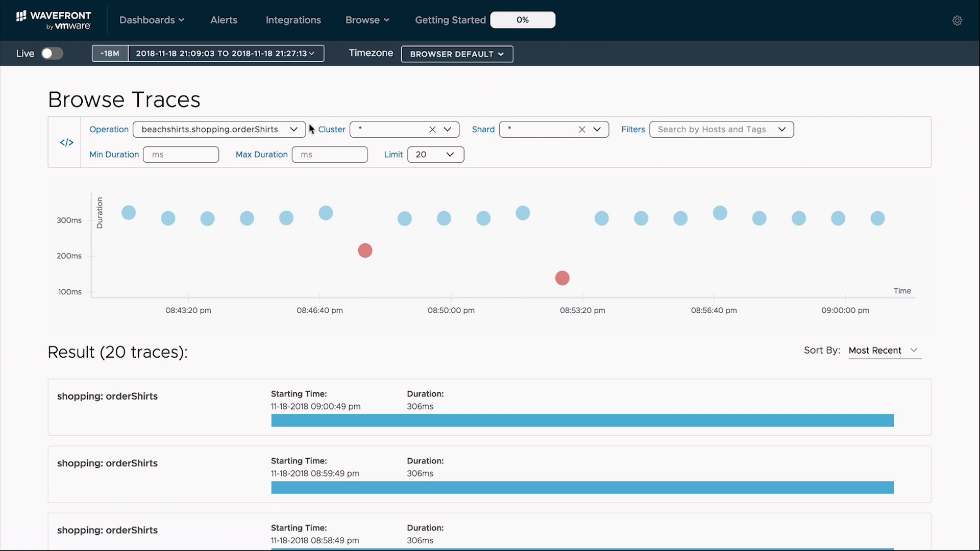
{"action": "left_click", "coordinate": [293, 131]}
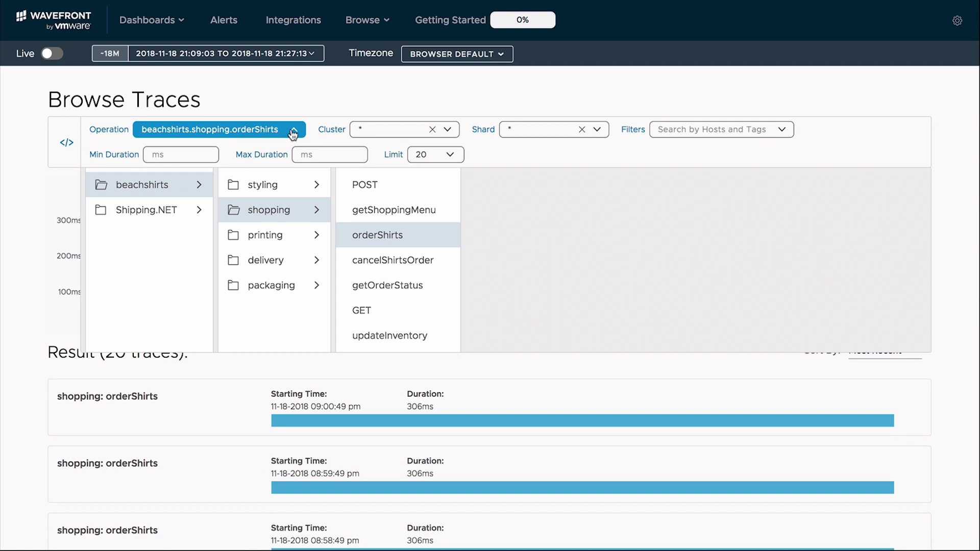
{"action": "left_click", "coordinate": [293, 132]}
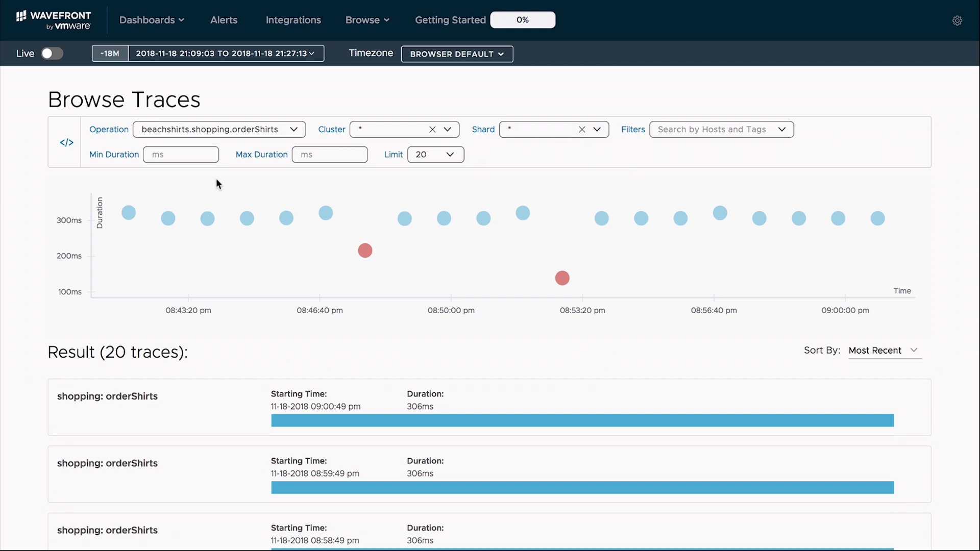
{"action": "left_click", "coordinate": [186, 156]}
Filter traces to a 1500 ms minimum duration and open the 09:20:51 pm orderShirts trace.
{"action": "type", "text": "1500"}
{"action": "key", "text": "Return"}
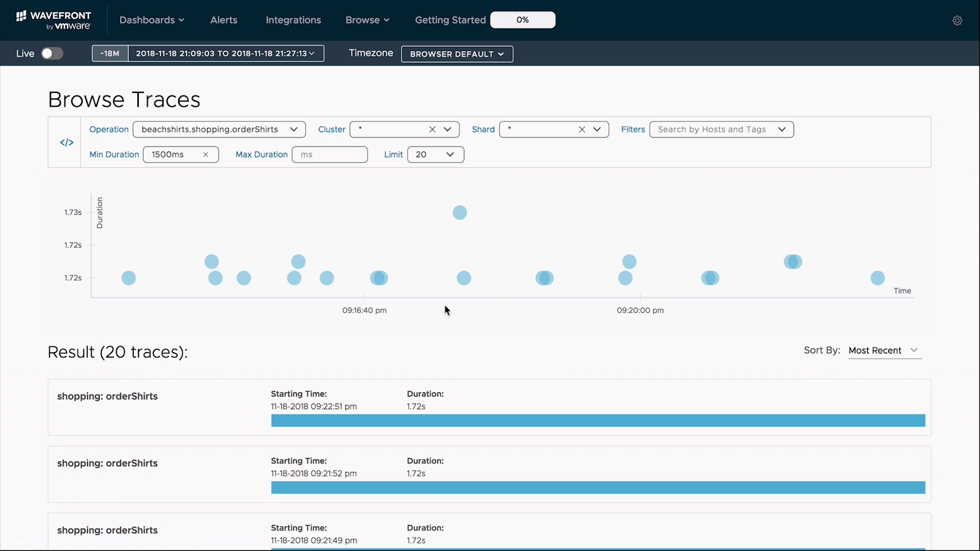
{"action": "scroll", "coordinate": [564, 415], "scroll_direction": "down", "scroll_amount": 8}
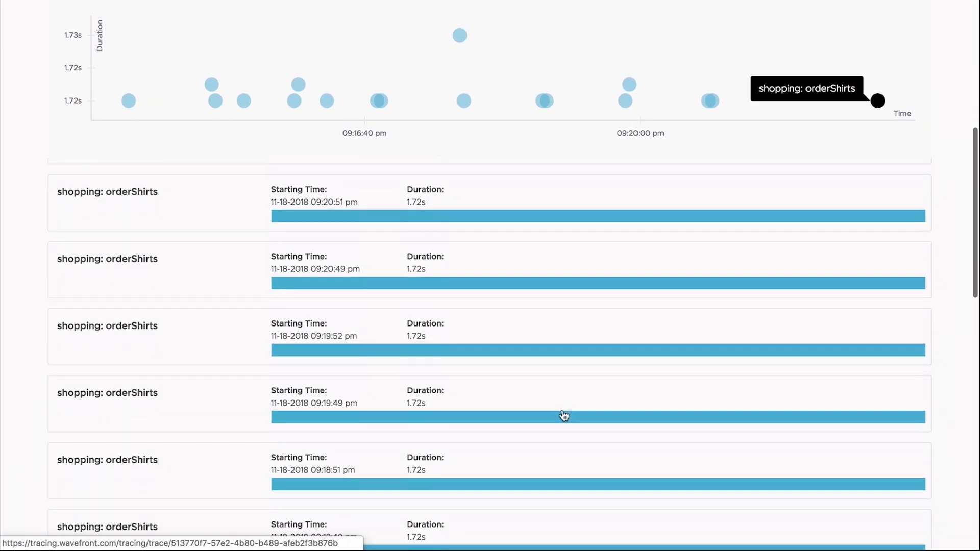
{"action": "scroll", "coordinate": [565, 415], "scroll_direction": "down", "scroll_amount": 8}
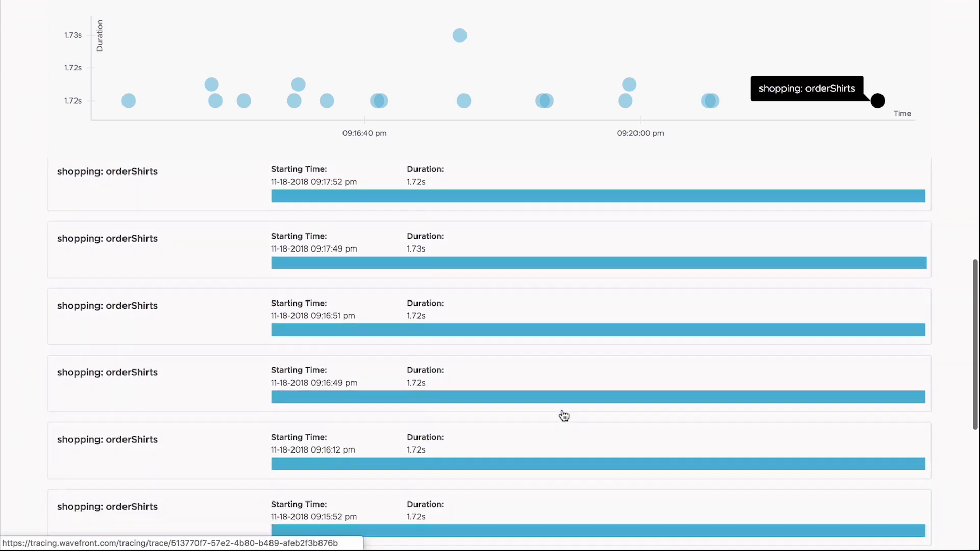
{"action": "scroll", "coordinate": [564, 415], "scroll_direction": "up", "scroll_amount": 4}
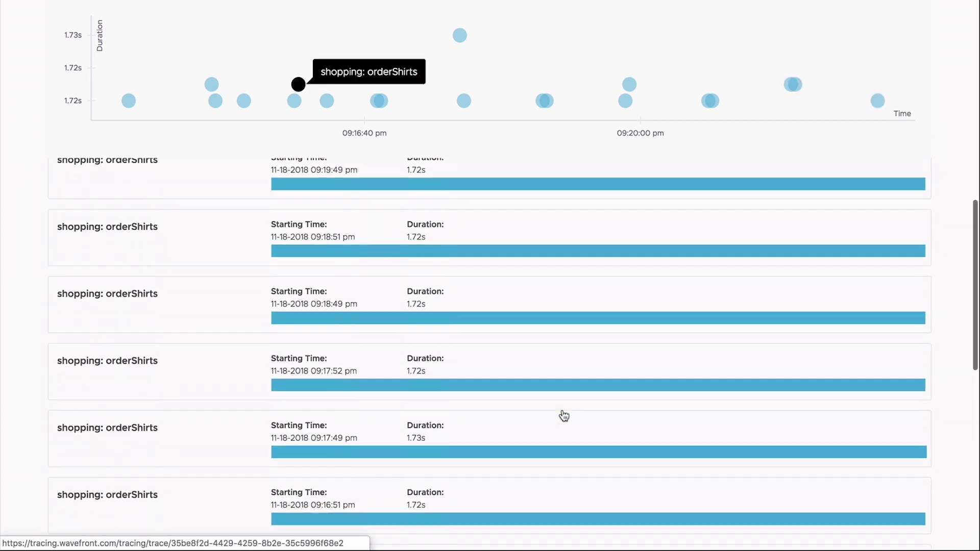
{"action": "scroll", "coordinate": [564, 416], "scroll_direction": "up", "scroll_amount": 5}
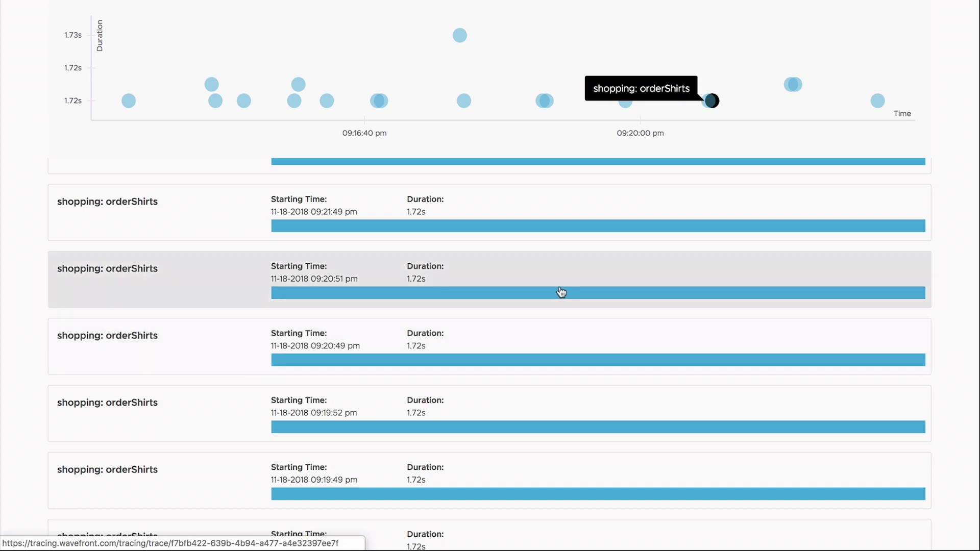
{"action": "left_click", "coordinate": [561, 292]}
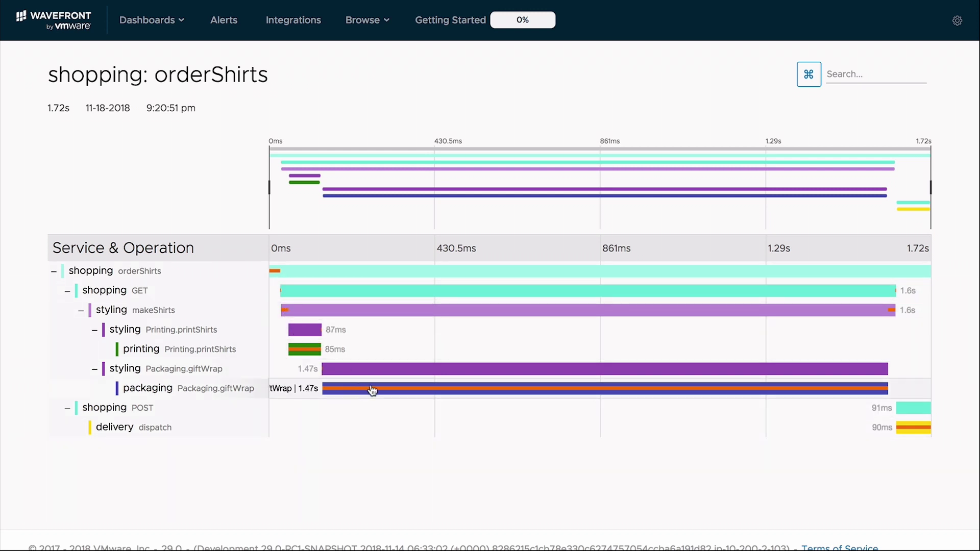
Inspect the Packaging.giftWrap span's Application Tags, Tags and Process, then go to the packaging dashboard.
{"action": "left_click", "coordinate": [585, 393]}
{"action": "scroll", "coordinate": [584, 394], "scroll_direction": "down", "scroll_amount": 2}
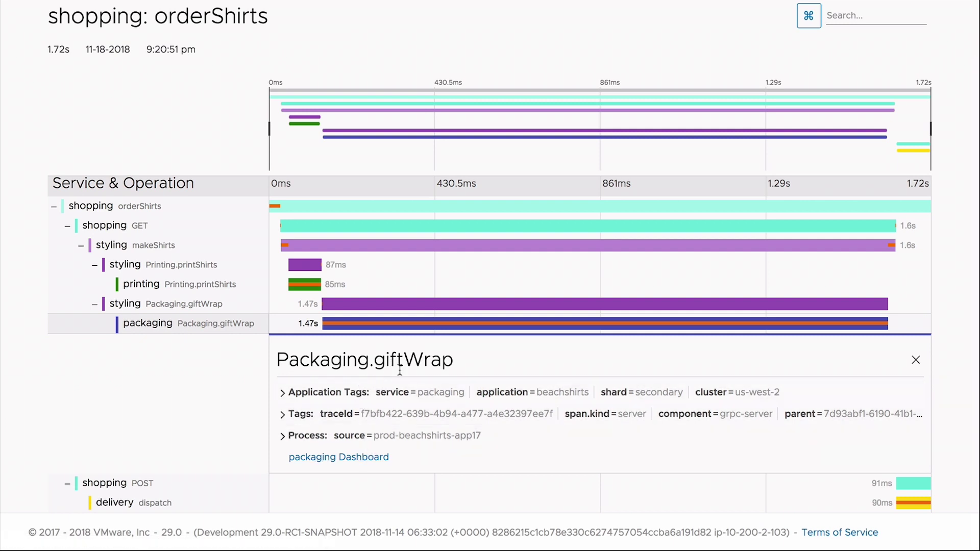
{"action": "left_click", "coordinate": [282, 394]}
{"action": "scroll", "coordinate": [283, 398], "scroll_direction": "down", "scroll_amount": 2}
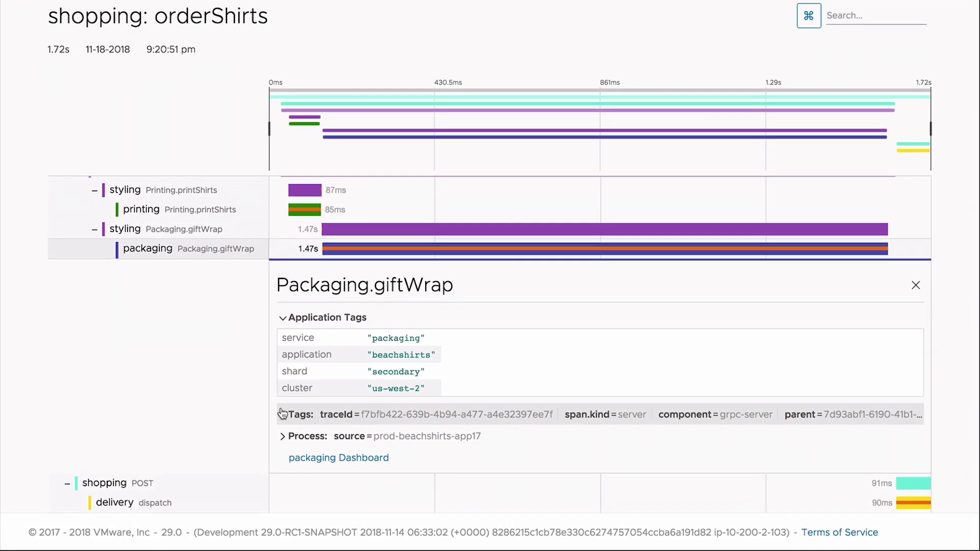
{"action": "left_click", "coordinate": [282, 415]}
{"action": "scroll", "coordinate": [282, 414], "scroll_direction": "down", "scroll_amount": 3}
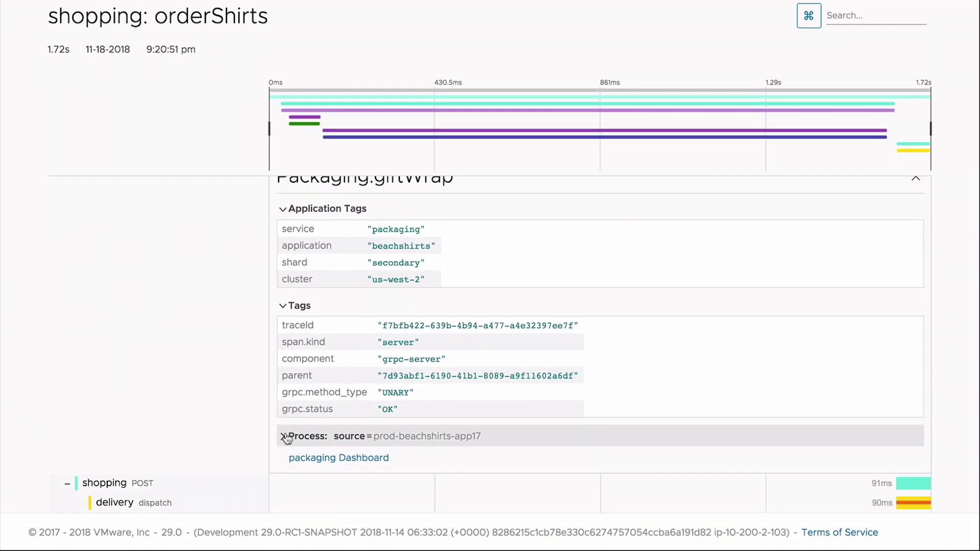
{"action": "left_click", "coordinate": [285, 440]}
{"action": "scroll", "coordinate": [462, 398], "scroll_direction": "down", "scroll_amount": 1}
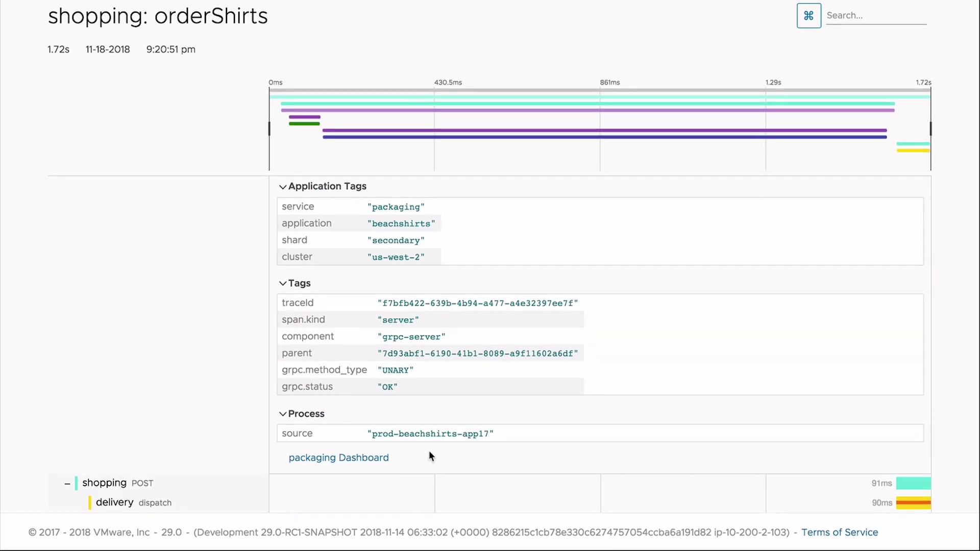
{"action": "left_click", "coordinate": [371, 459]}
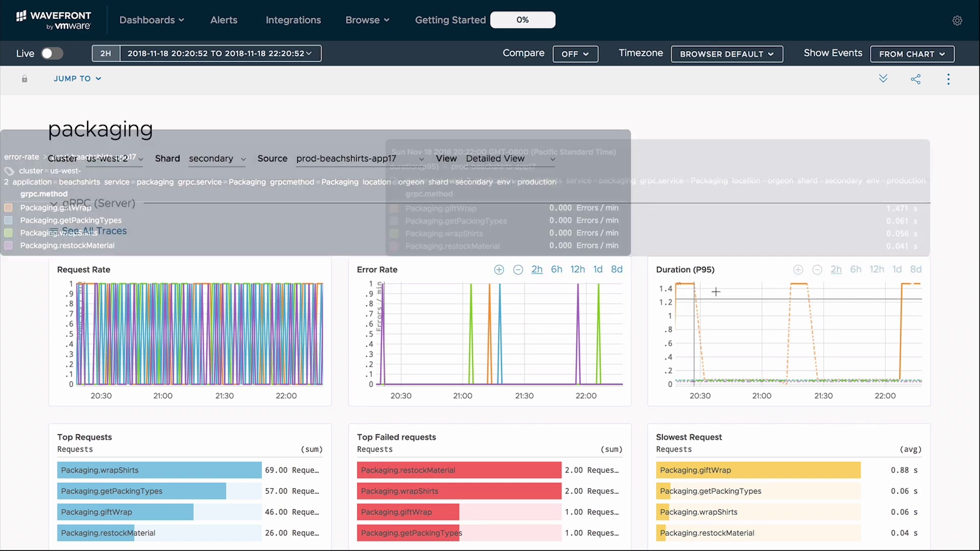
{"action": "mouse_move", "coordinate": [782, 289]}
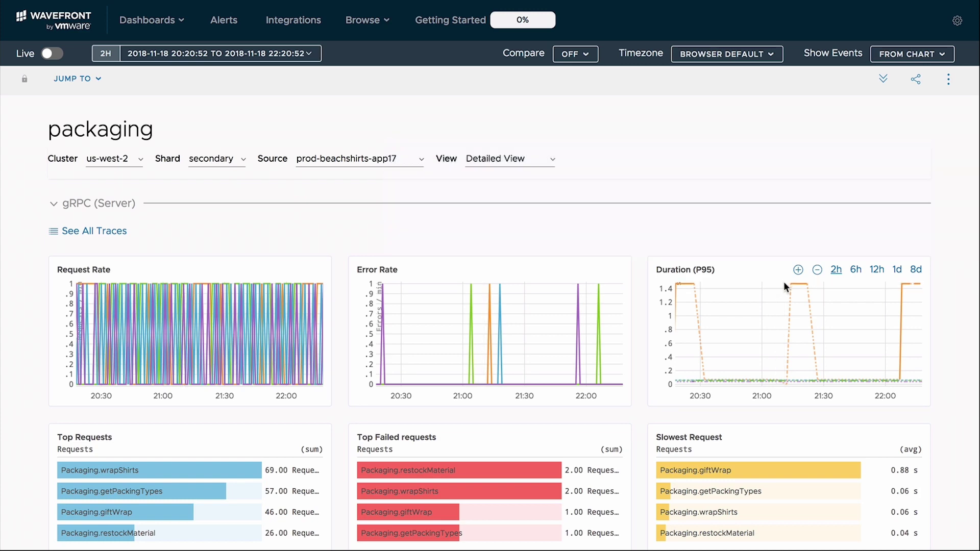
Scroll the packaging dashboard down to the Median Payload charts and Largest Response/Request rankings.
{"action": "mouse_move", "coordinate": [784, 286]}
{"action": "scroll", "coordinate": [373, 221], "scroll_direction": "down", "scroll_amount": 3}
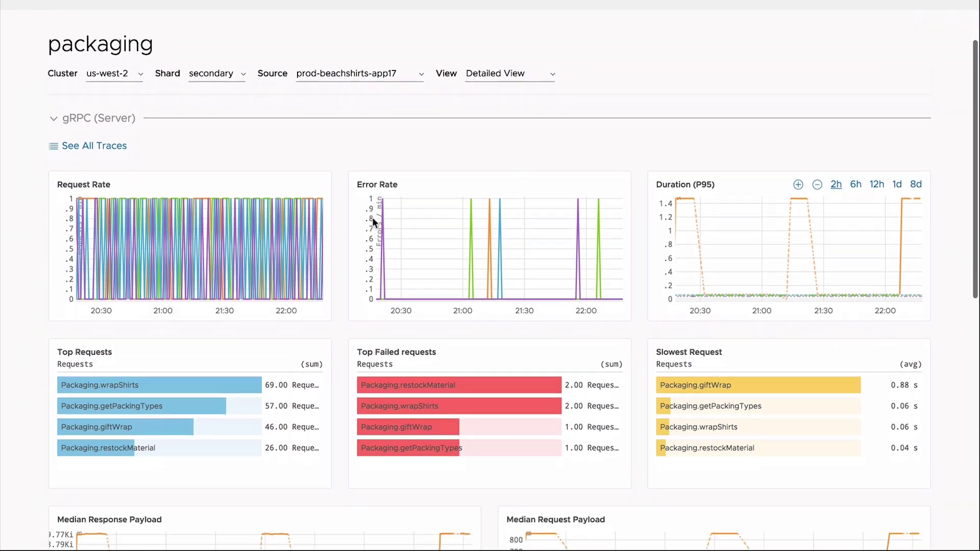
{"action": "scroll", "coordinate": [373, 221], "scroll_direction": "down", "scroll_amount": 2}
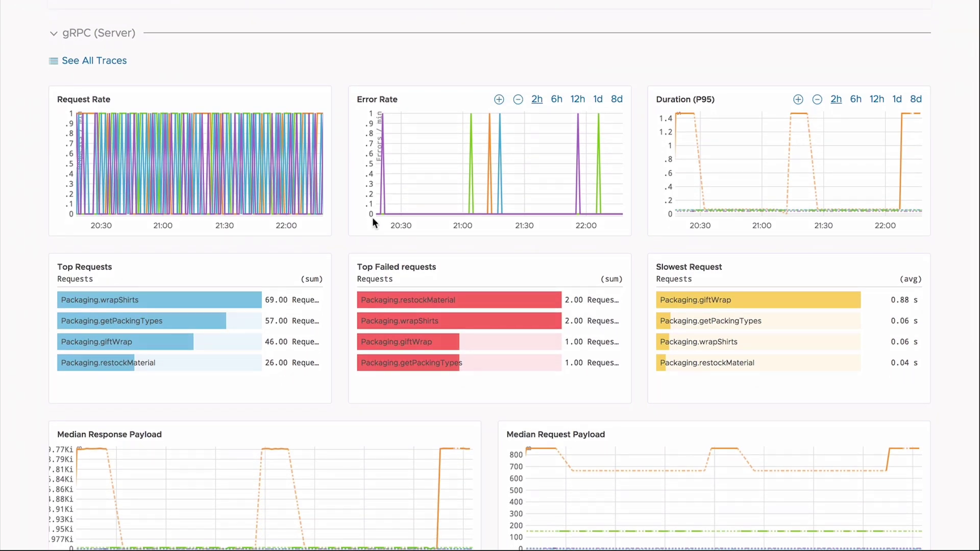
{"action": "scroll", "coordinate": [372, 217], "scroll_direction": "down", "scroll_amount": 2}
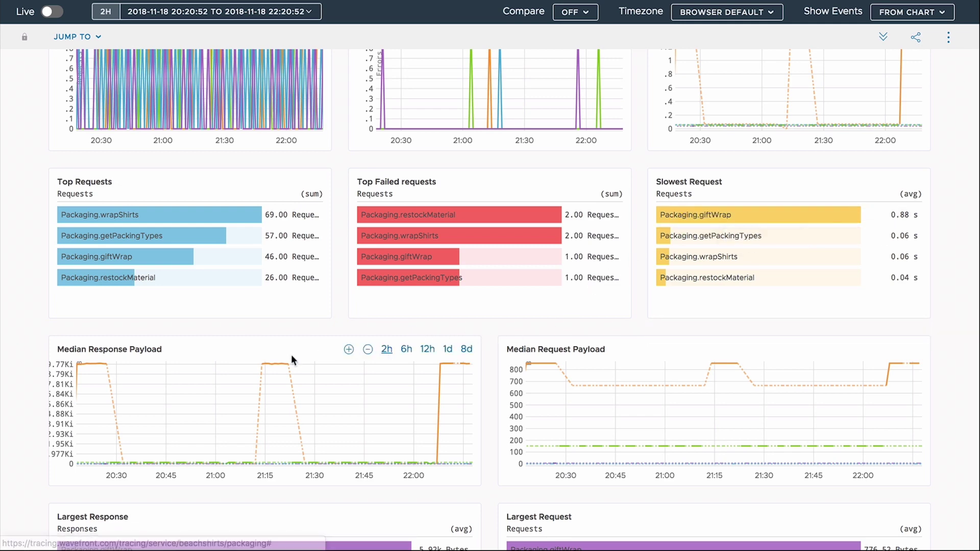
{"action": "mouse_move", "coordinate": [278, 366]}
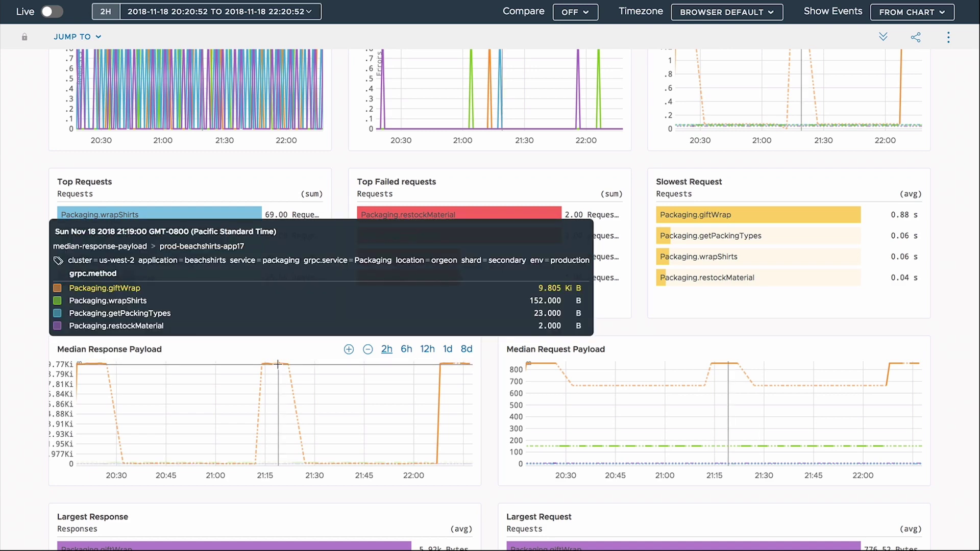
{"action": "scroll", "coordinate": [670, 316], "scroll_direction": "down", "scroll_amount": 5}
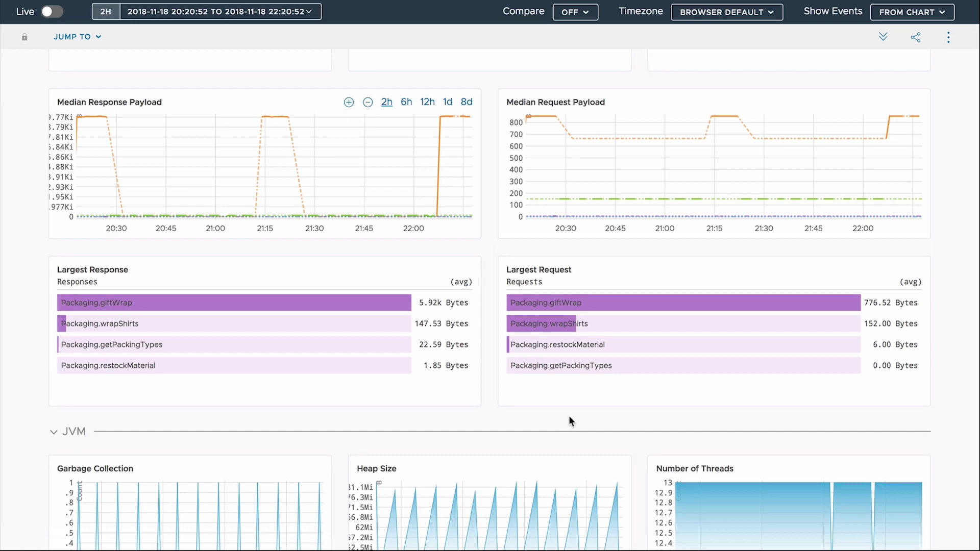
{"action": "scroll", "coordinate": [569, 418], "scroll_direction": "up", "scroll_amount": 4}
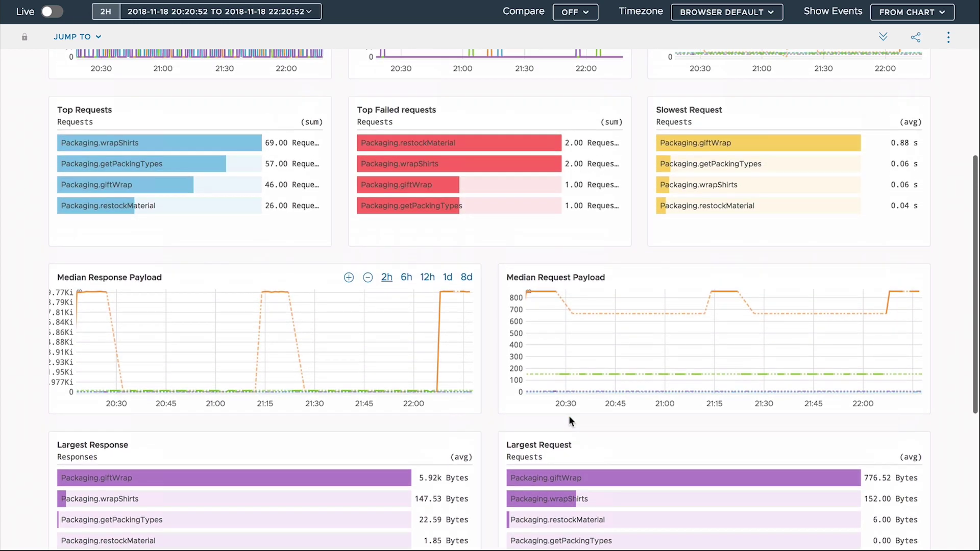